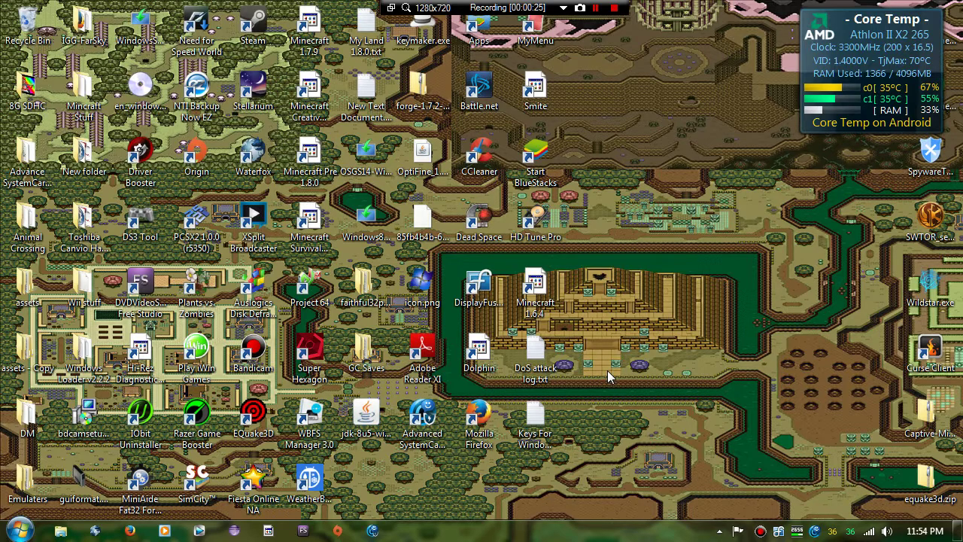
Step: Search %temp% from the Start menu to open the user's Temp folder in Explorer
left_click(21, 531)
left_click(50, 490)
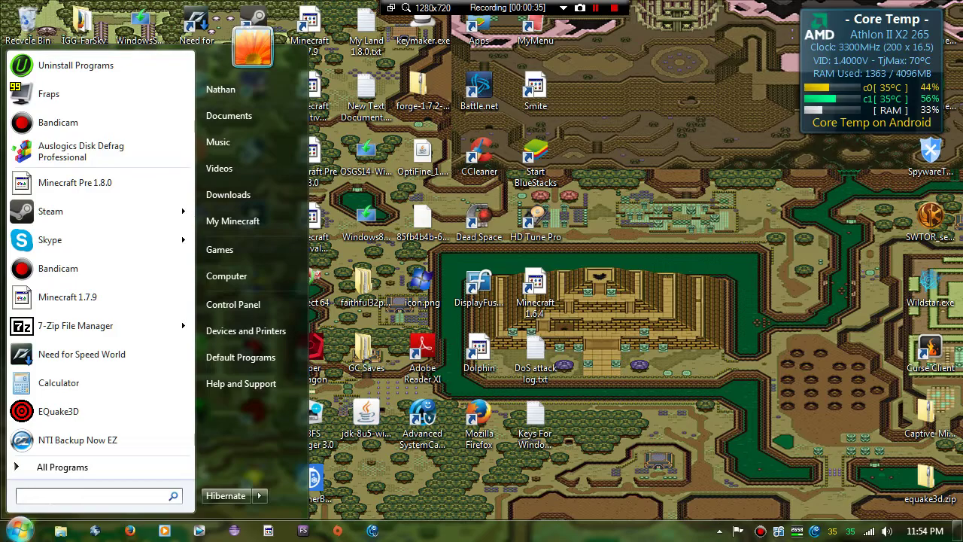
type("%temp")
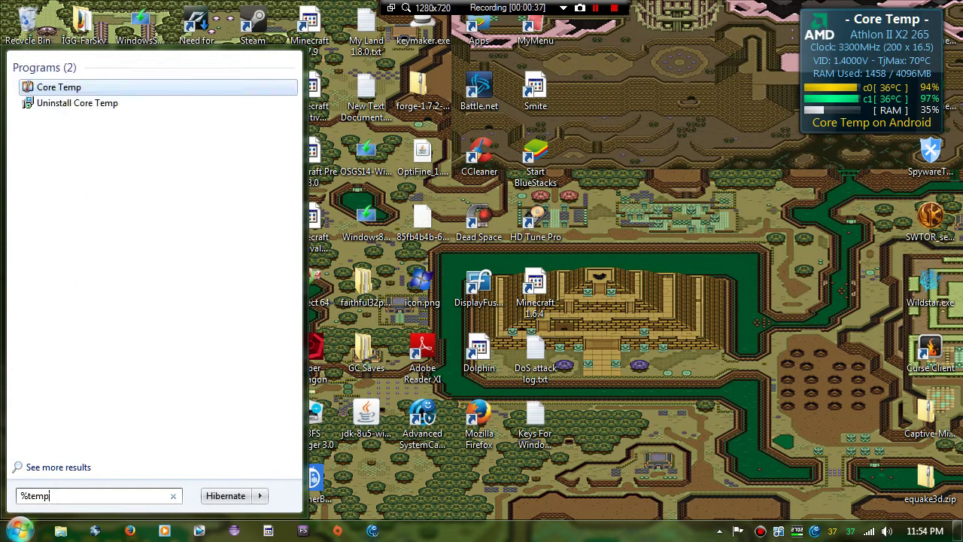
type("%")
key("Return")
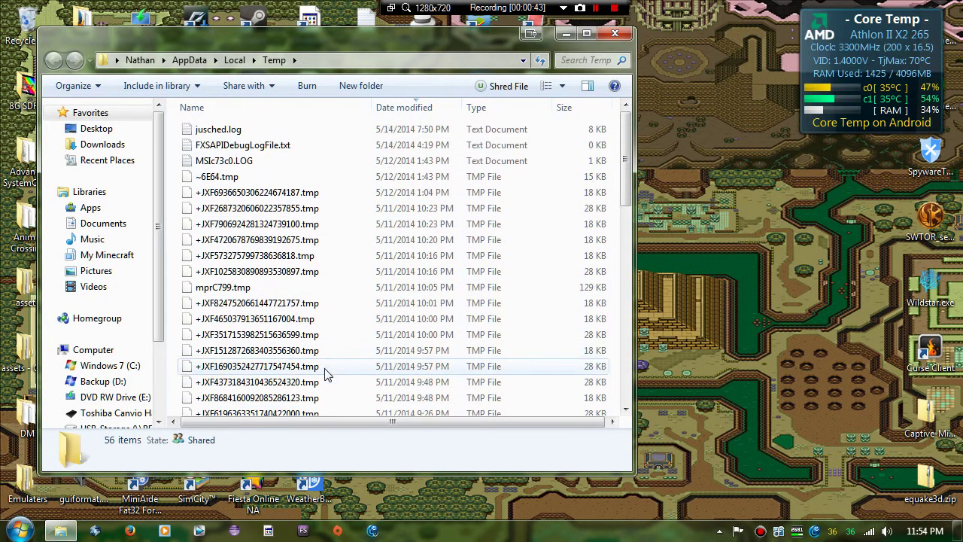
scroll(337, 376, "down", 2)
scroll(336, 376, "up", 2)
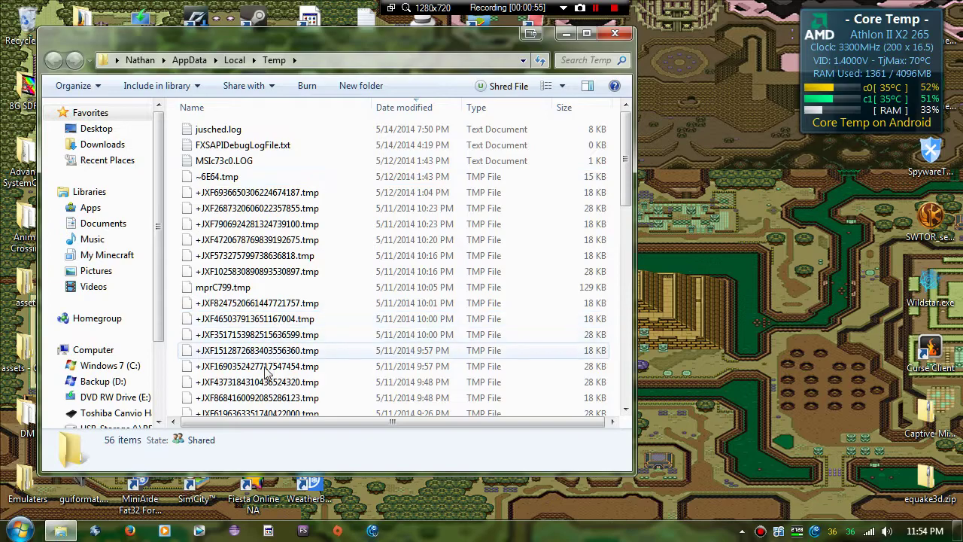
scroll(251, 368, "down", 4)
scroll(251, 369, "down", 2)
scroll(251, 368, "down", 5)
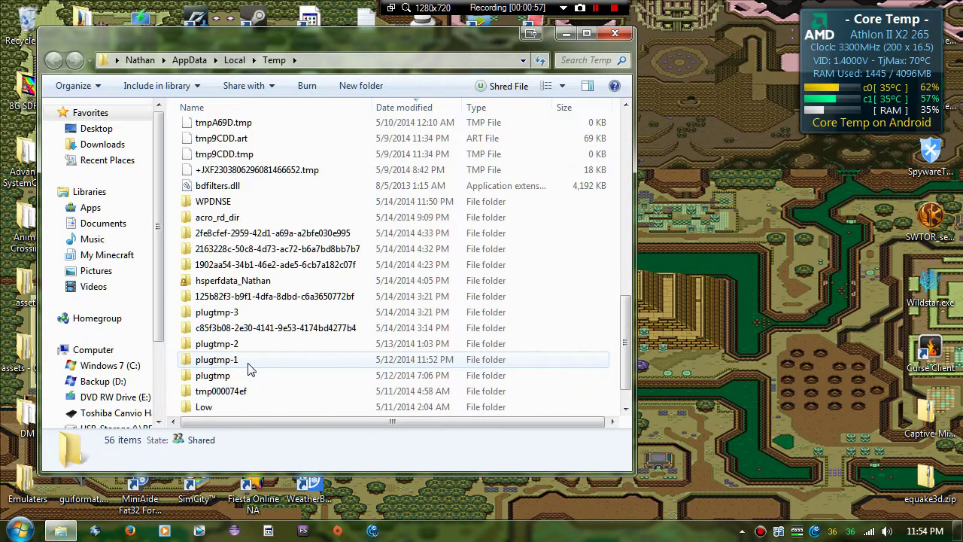
scroll(251, 369, "down", 1)
scroll(250, 368, "up", 4)
scroll(256, 323, "up", 5)
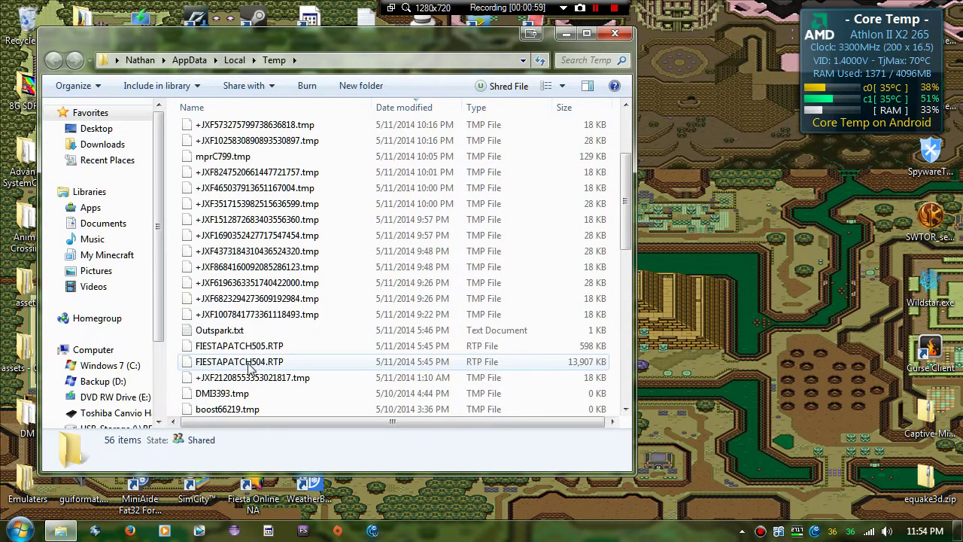
scroll(262, 279, "up", 4)
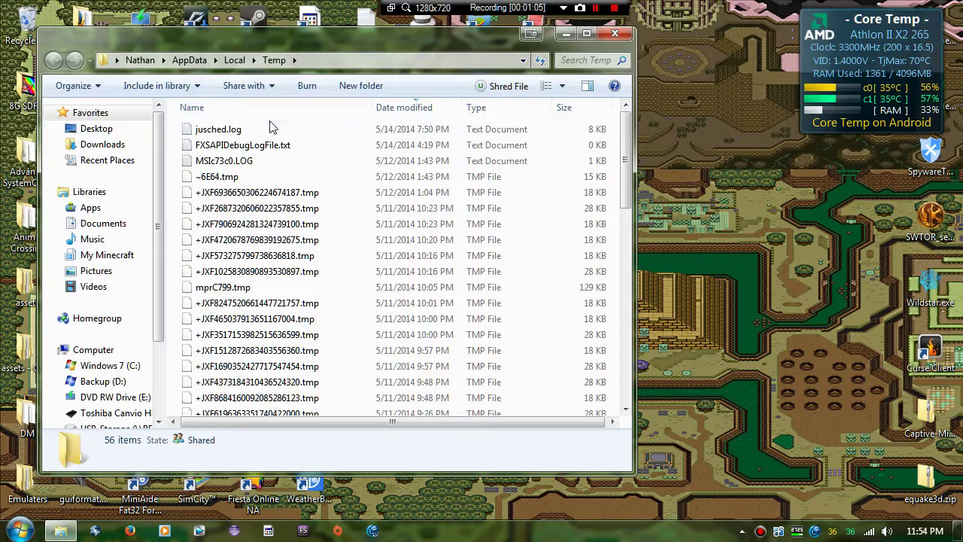
scroll(265, 225, "down", 2)
scroll(264, 226, "up", 2)
scroll(264, 225, "down", 6)
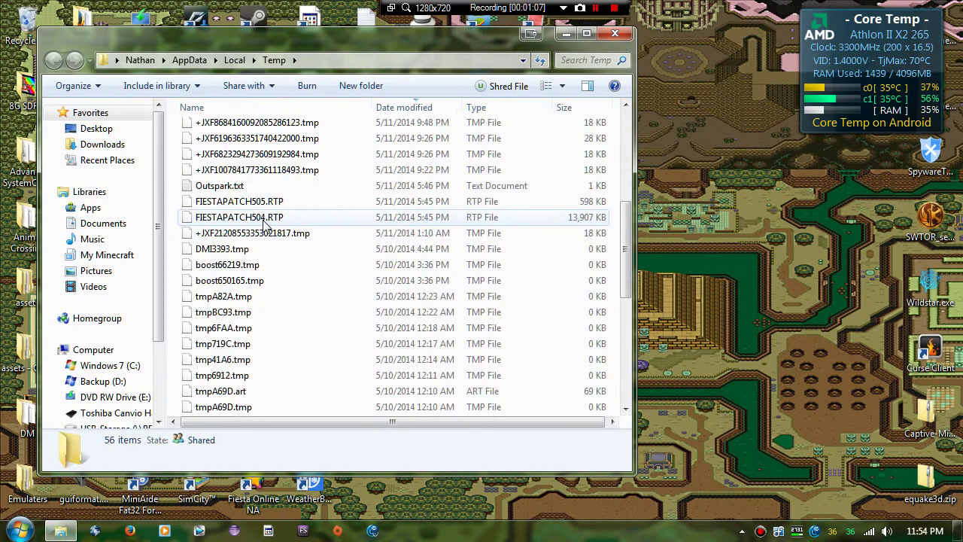
scroll(259, 301, "down", 6)
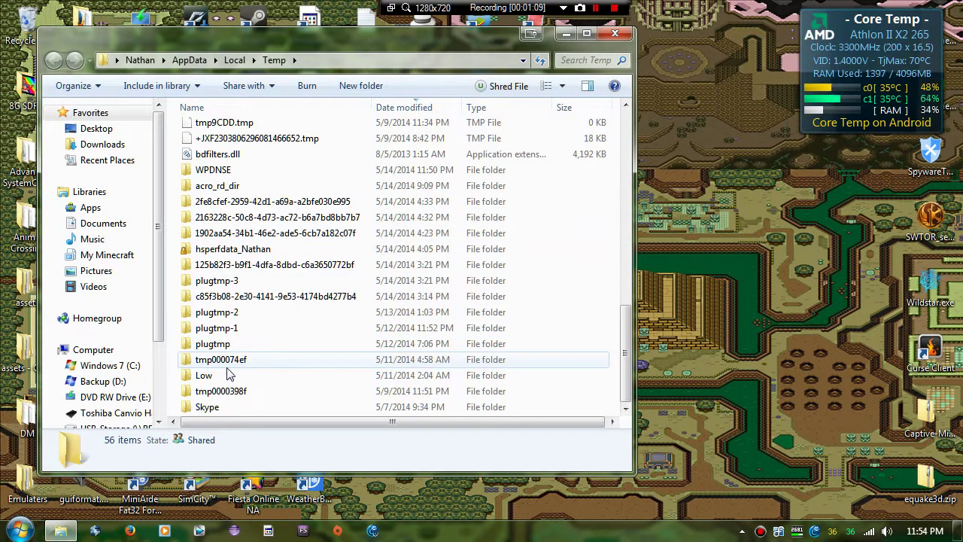
scroll(218, 390, "up", 2)
scroll(224, 392, "up", 4)
scroll(224, 392, "up", 4)
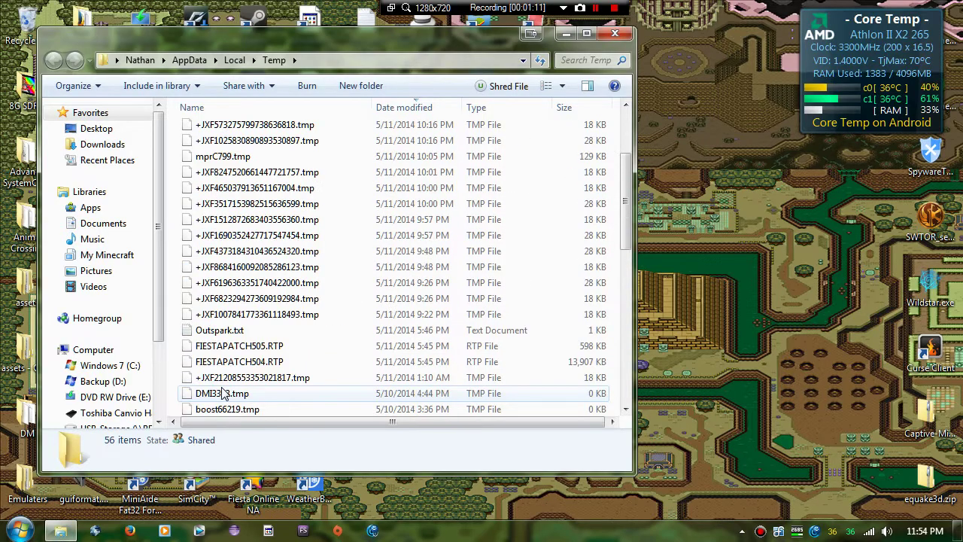
scroll(224, 393, "up", 3)
scroll(316, 274, "down", 3)
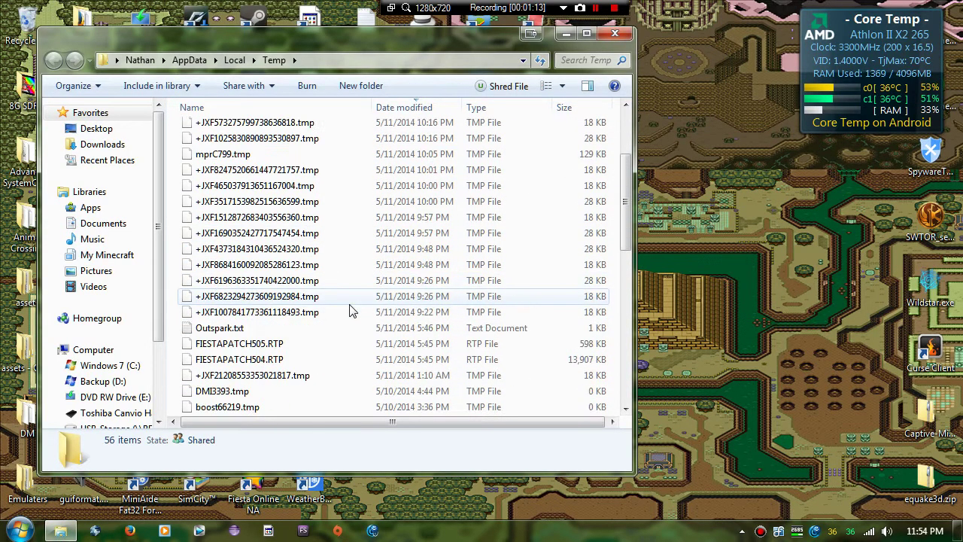
scroll(351, 308, "down", 3)
scroll(350, 307, "down", 4)
left_click(225, 282)
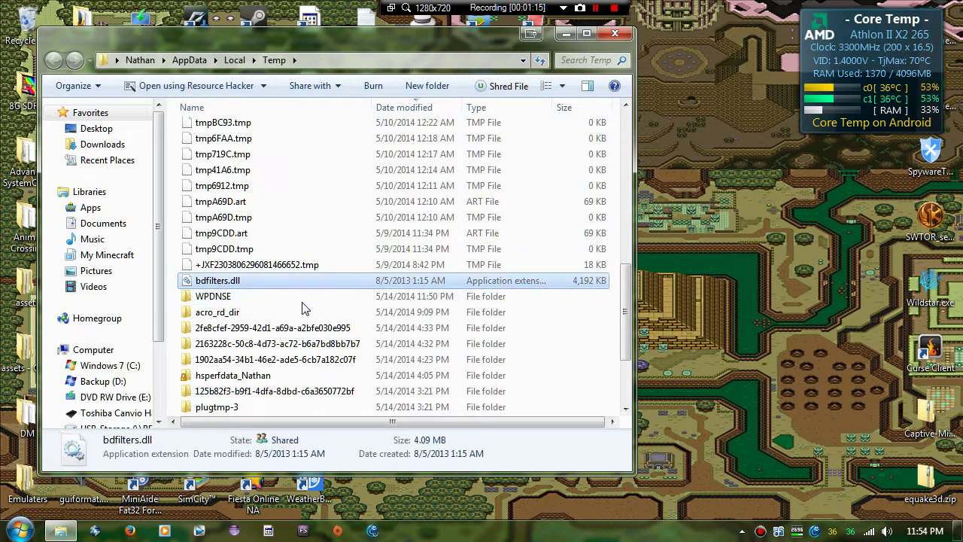
scroll(271, 346, "down", 3)
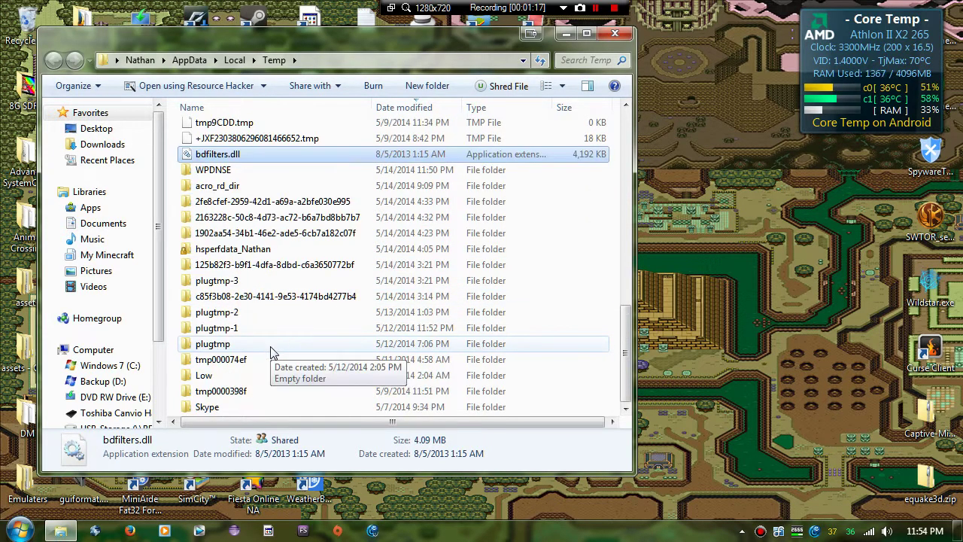
left_click(275, 281)
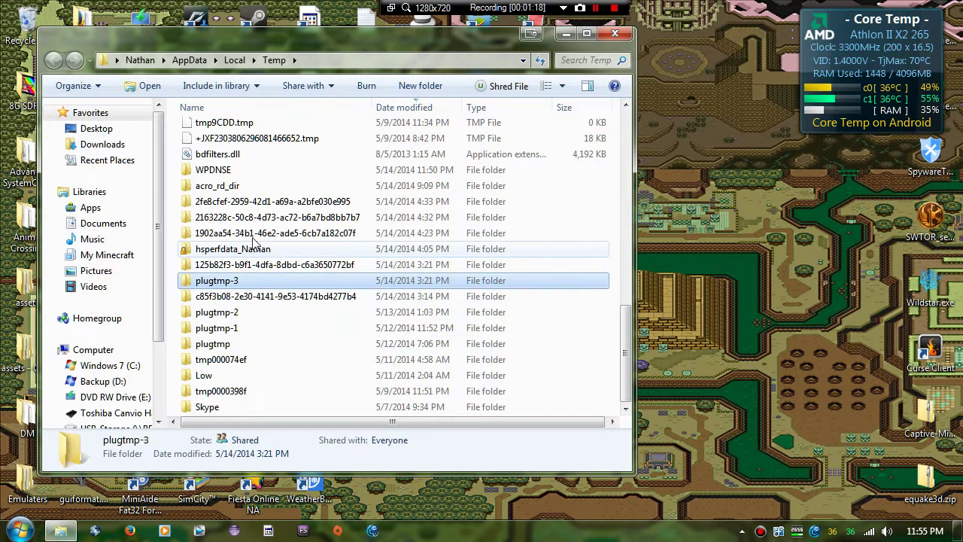
scroll(237, 289, "up", 2)
scroll(233, 288, "down", 1)
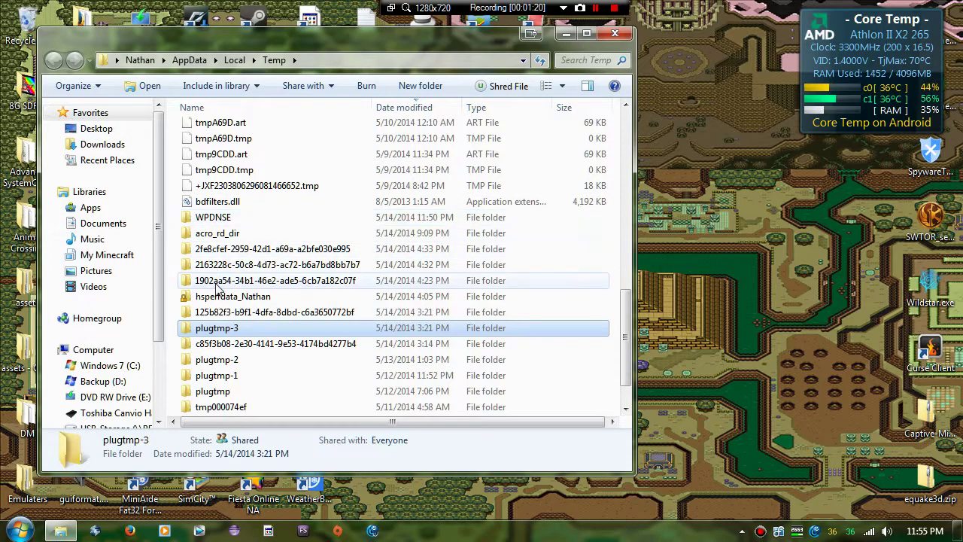
scroll(217, 288, "up", 1)
left_click(219, 362)
scroll(226, 338, "up", 5)
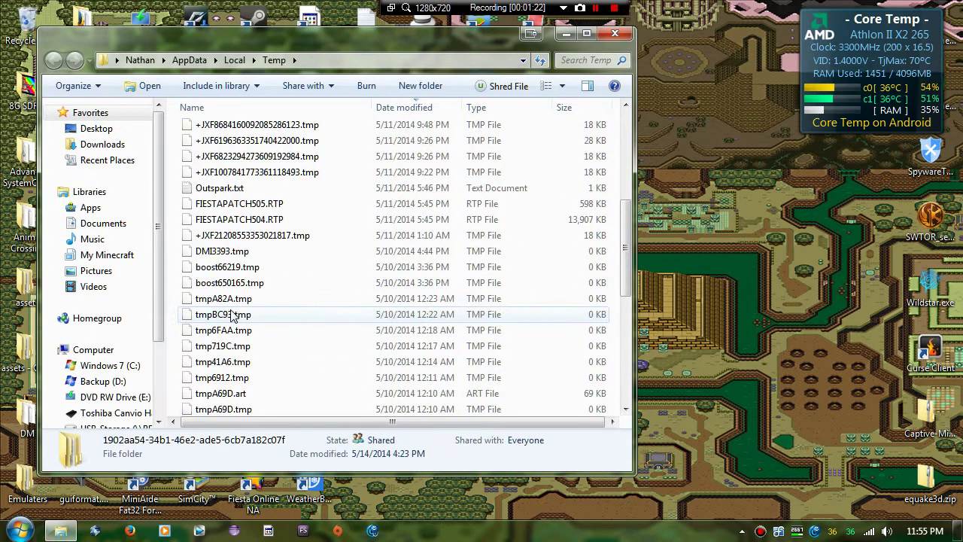
scroll(233, 319, "up", 3)
scroll(234, 331, "up", 1)
scroll(238, 350, "down", 2)
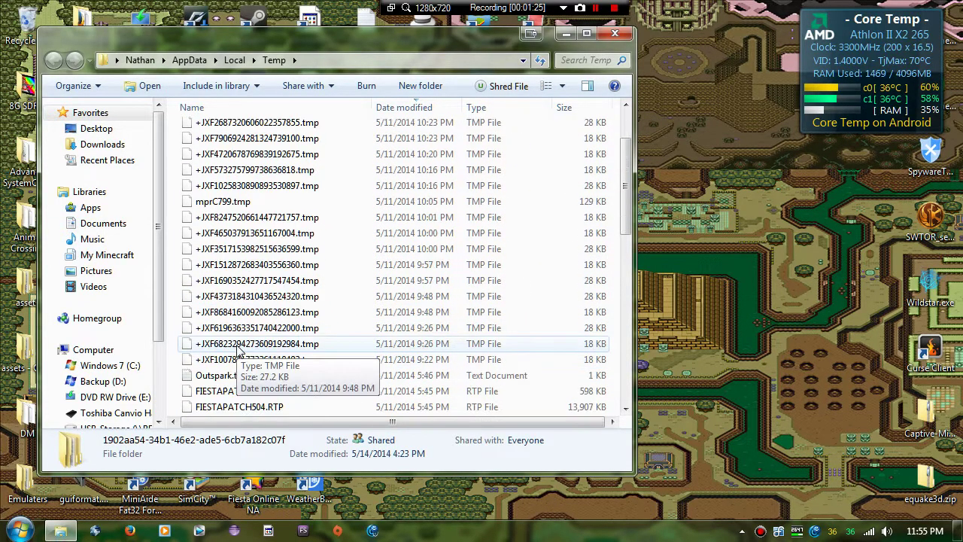
scroll(238, 351, "down", 1)
scroll(238, 351, "down", 3)
scroll(238, 351, "down", 3)
scroll(237, 350, "down", 2)
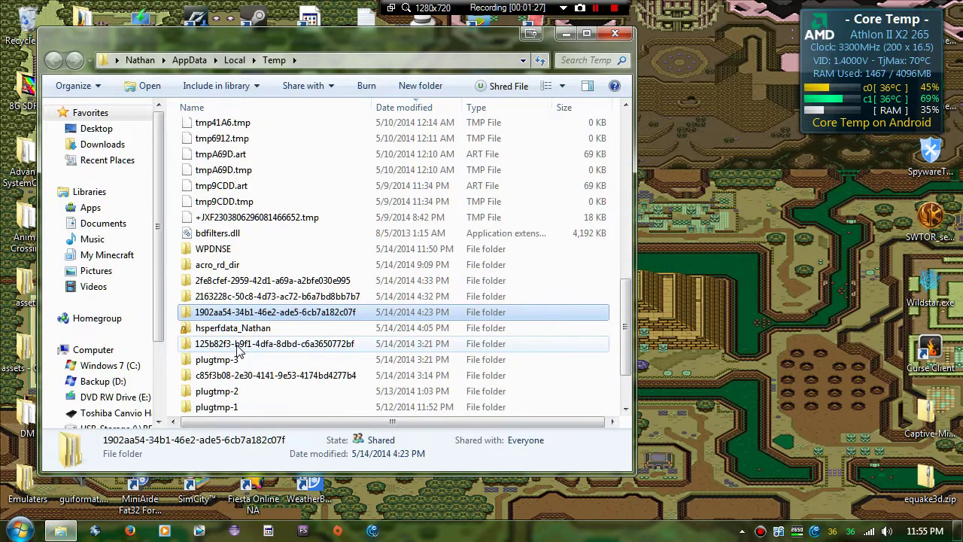
scroll(237, 351, "down", 1)
scroll(238, 350, "down", 1)
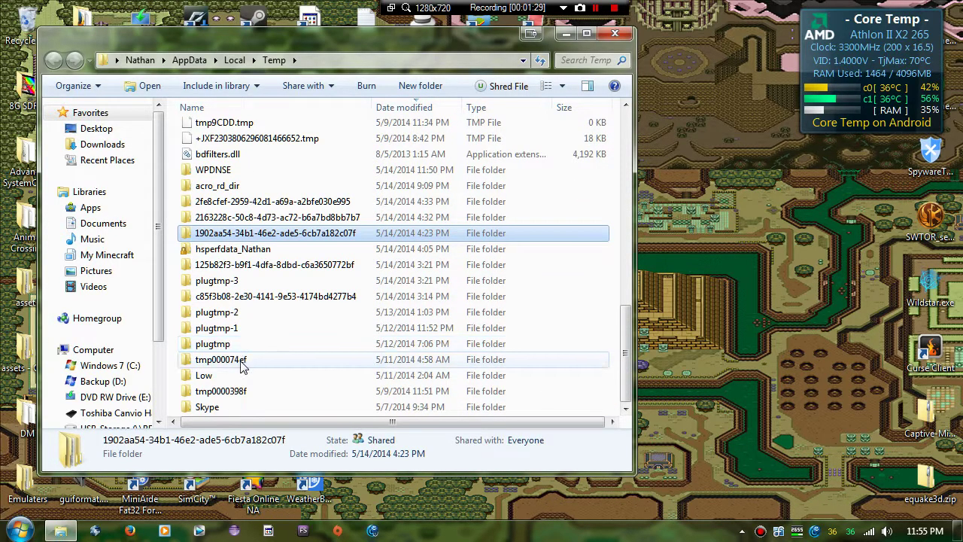
scroll(238, 351, "up", 2)
scroll(254, 365, "up", 5)
scroll(253, 364, "up", 3)
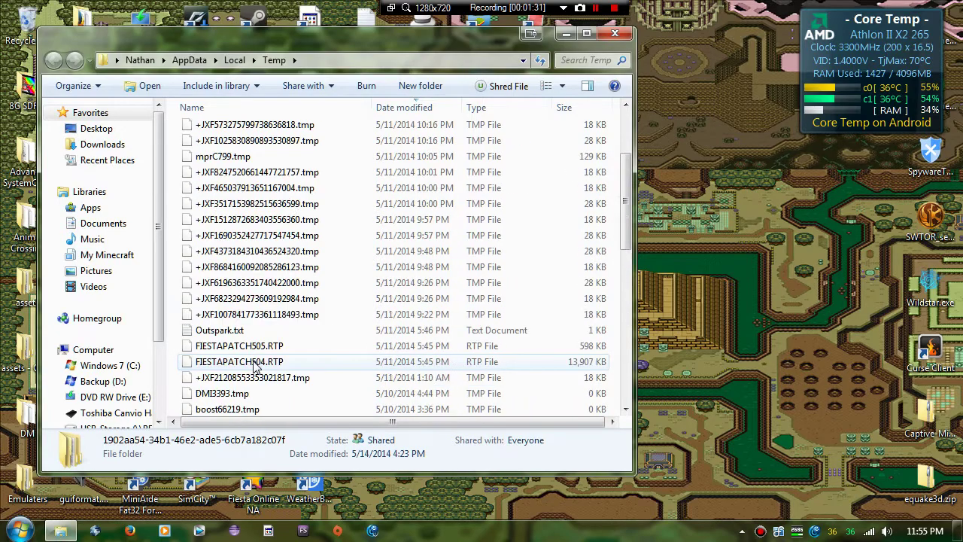
scroll(253, 364, "up", 3)
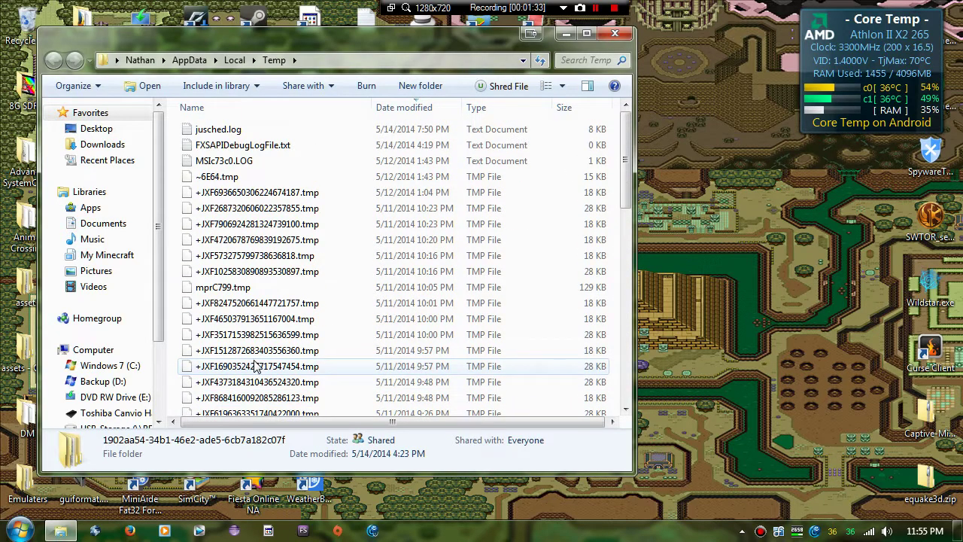
scroll(256, 362, "down", 4)
scroll(263, 353, "down", 2)
scroll(273, 346, "down", 1)
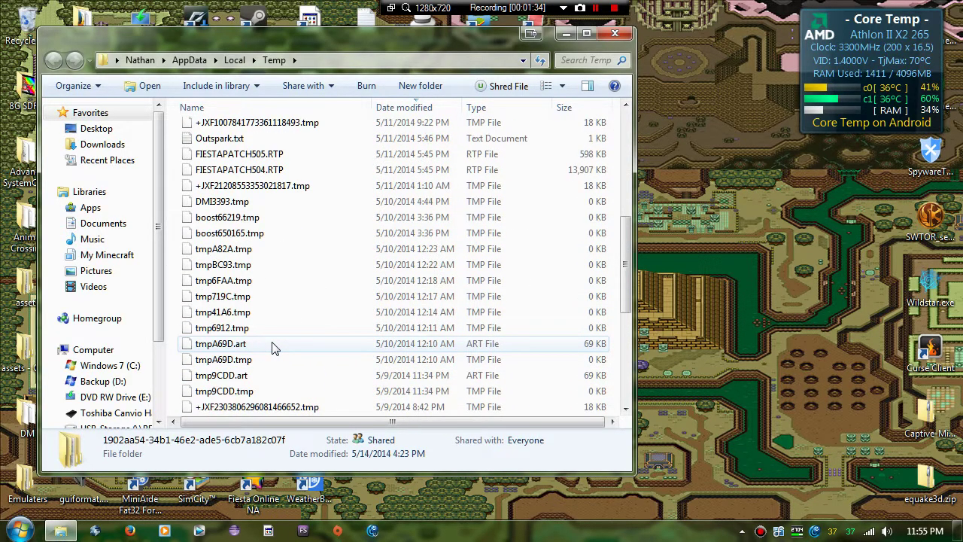
scroll(273, 346, "down", 3)
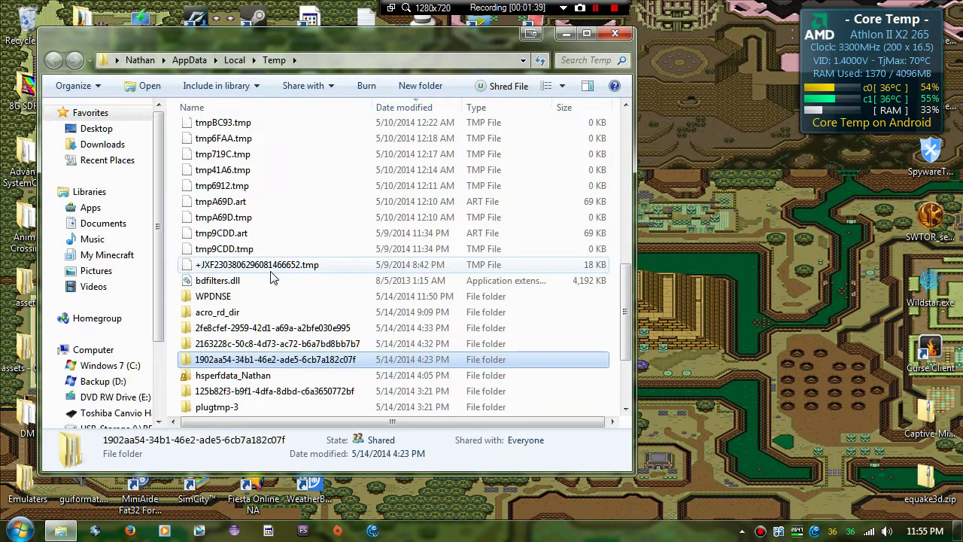
scroll(275, 290, "down", 2)
scroll(282, 294, "up", 3)
scroll(289, 331, "down", 3)
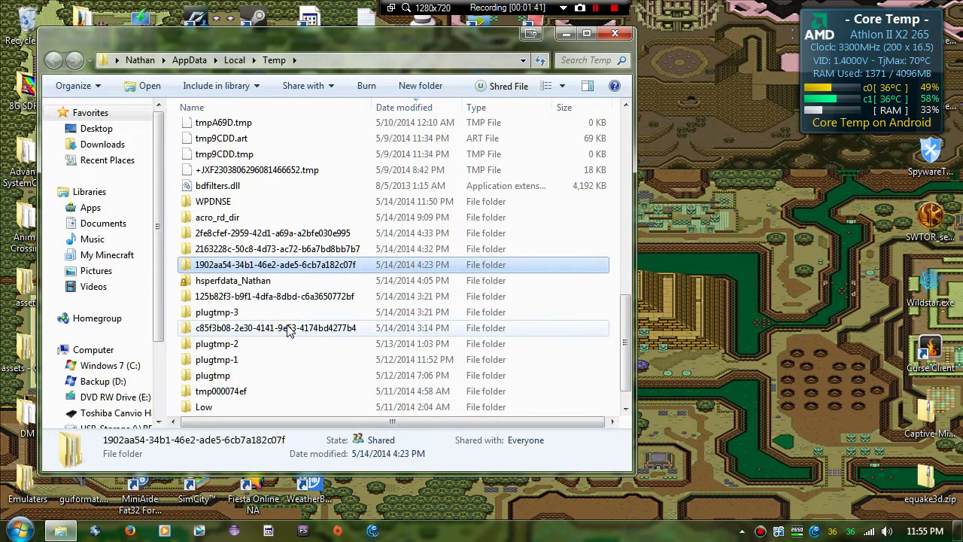
scroll(290, 331, "down", 1)
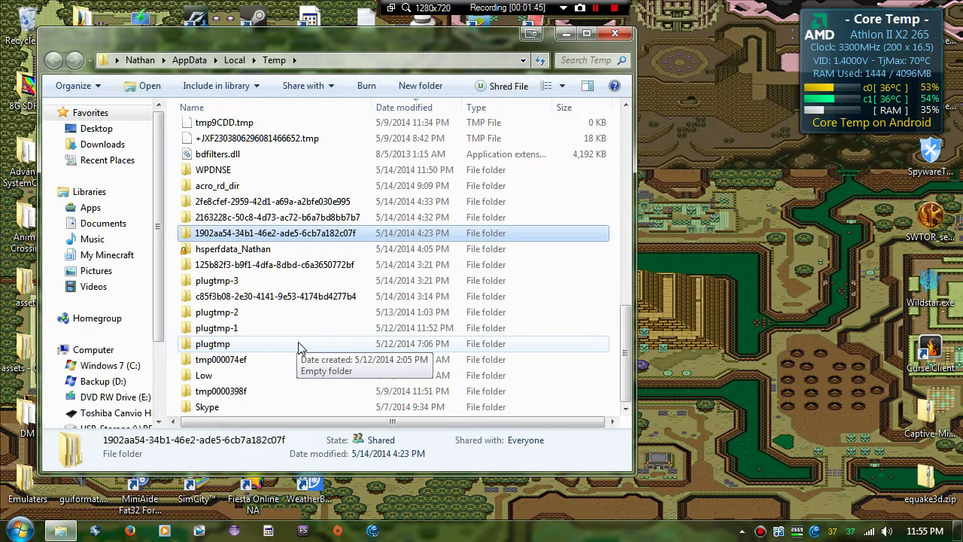
Step: Select all Temp items and browse the context menus without deleting anything yet
key("ctrl+a")
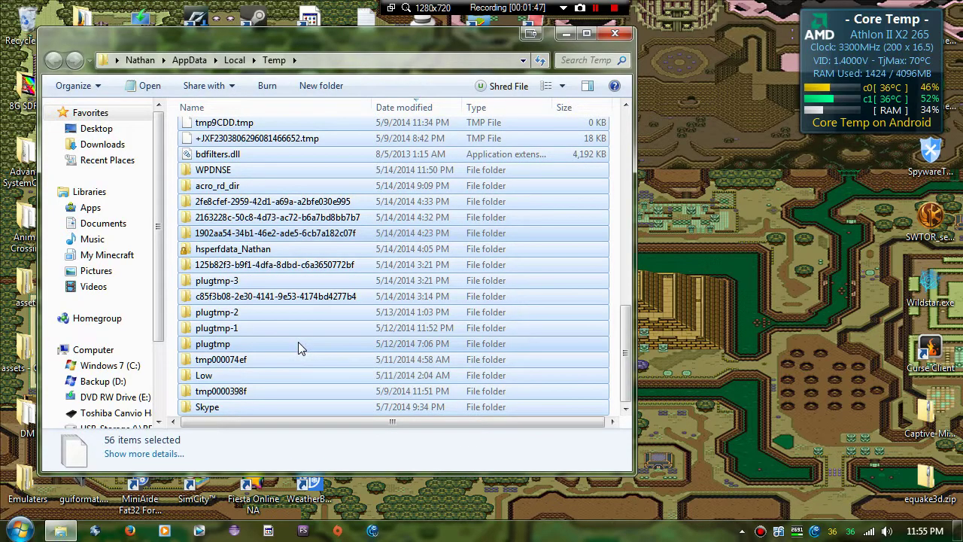
right_click(298, 343)
left_click(298, 343)
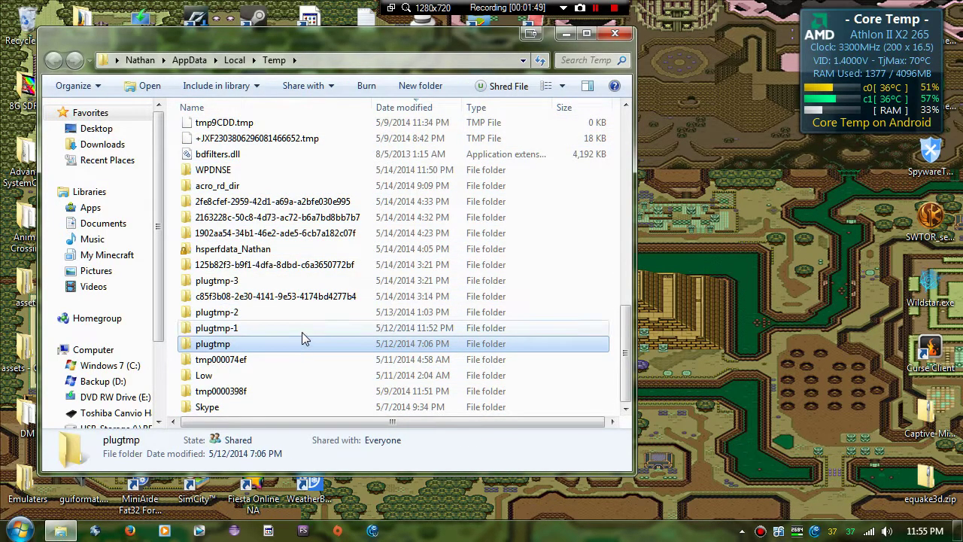
right_click(303, 339)
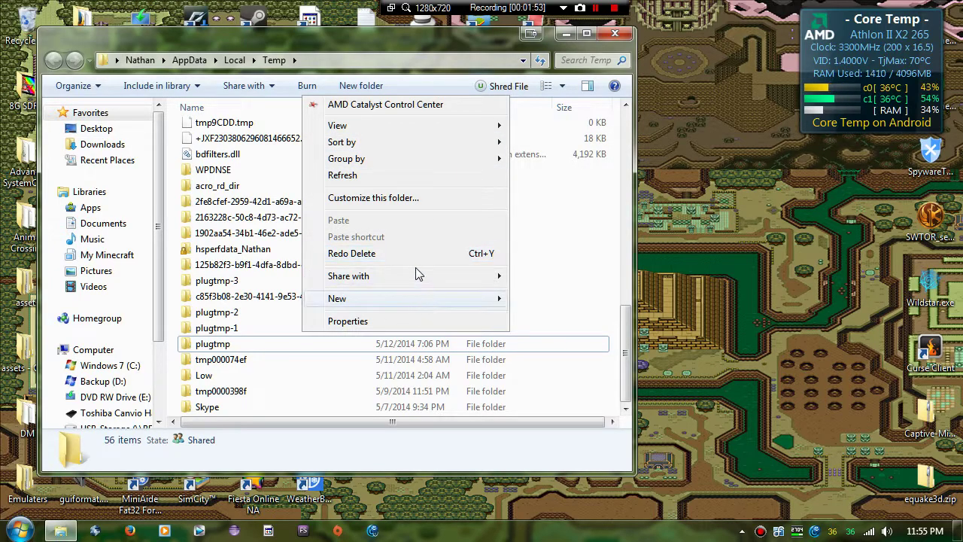
mouse_move(341, 142)
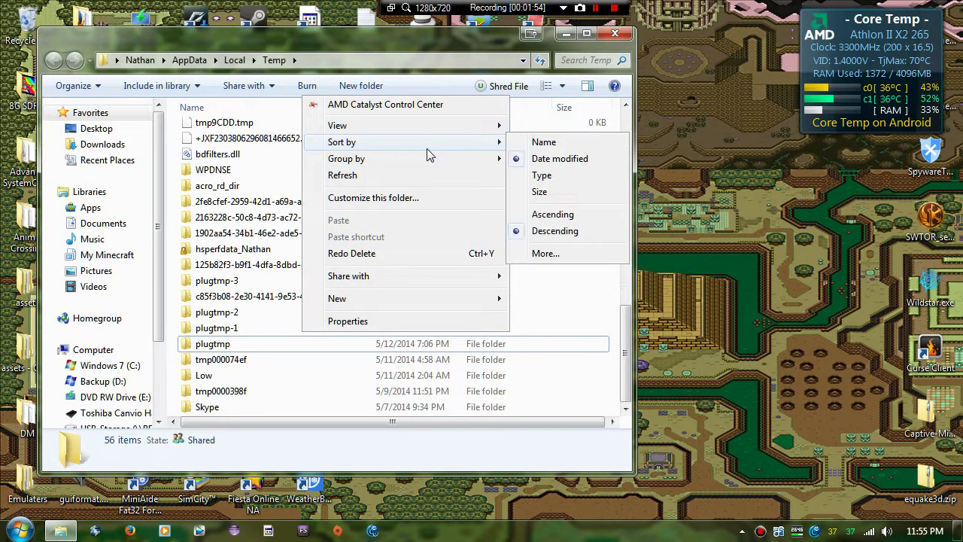
left_click(334, 359)
Step: Delete all 56 selected Temp items to the Recycle Bin, confirming Yes
key("ctrl+a")
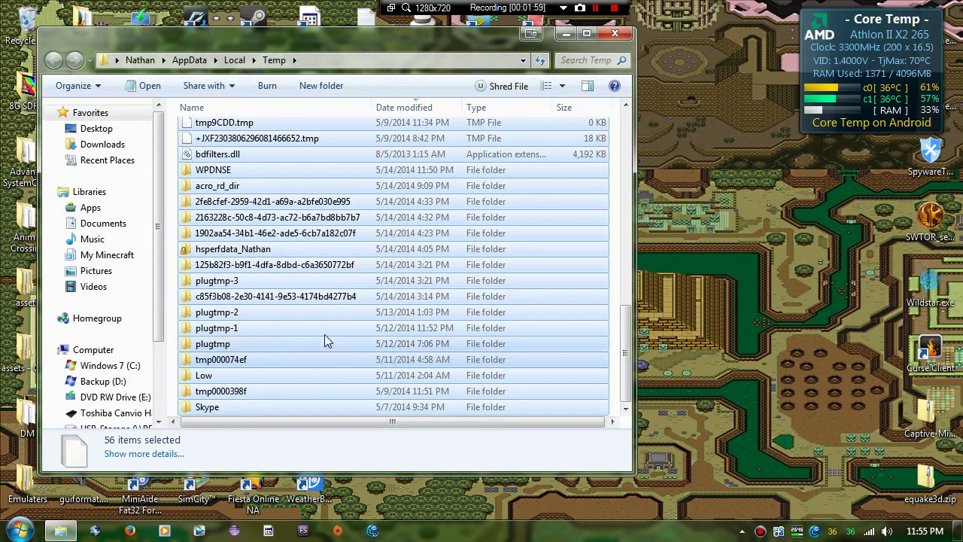
mouse_move(217, 327)
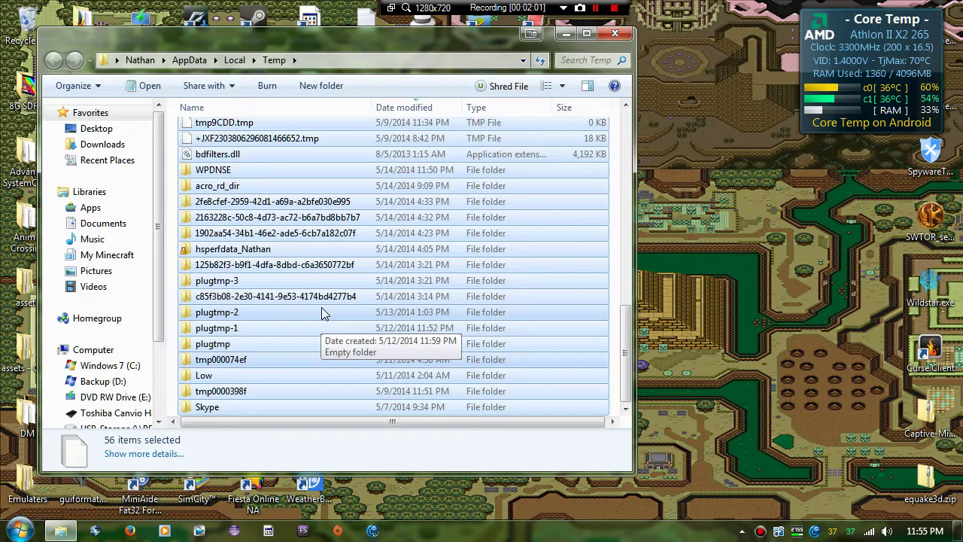
right_click(322, 309)
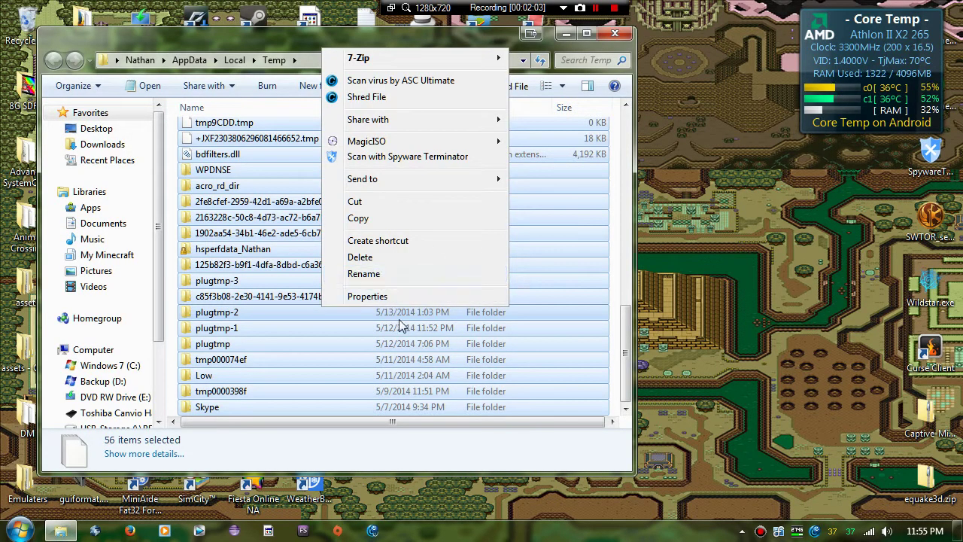
left_click(410, 258)
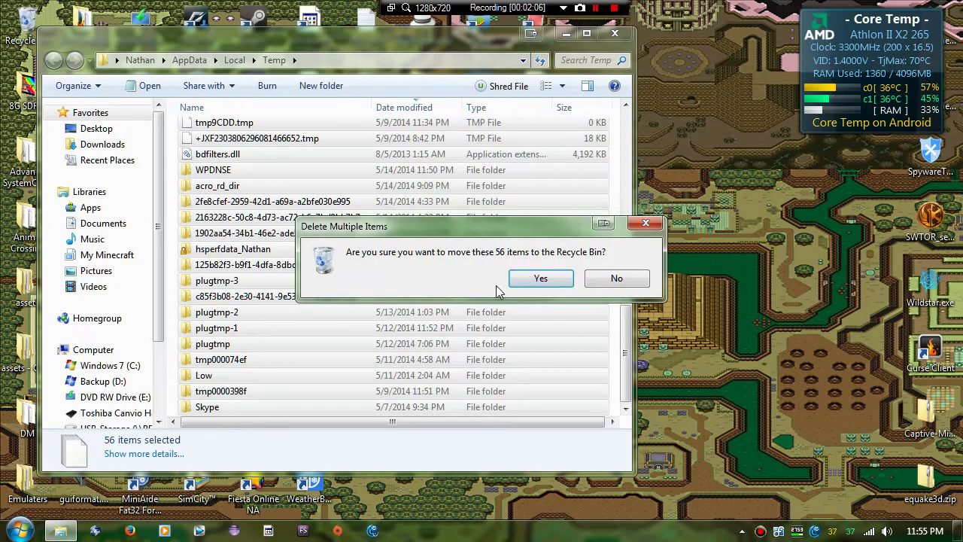
left_click(519, 284)
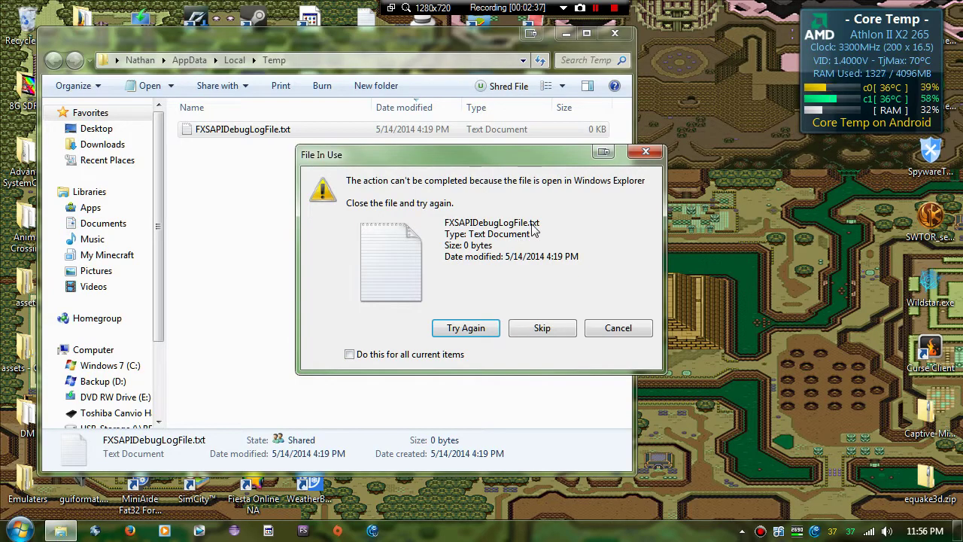
Step: Skip the in-use FXSAPIDebugLogFile.txt and return to the AppData Local folder
left_click(537, 337)
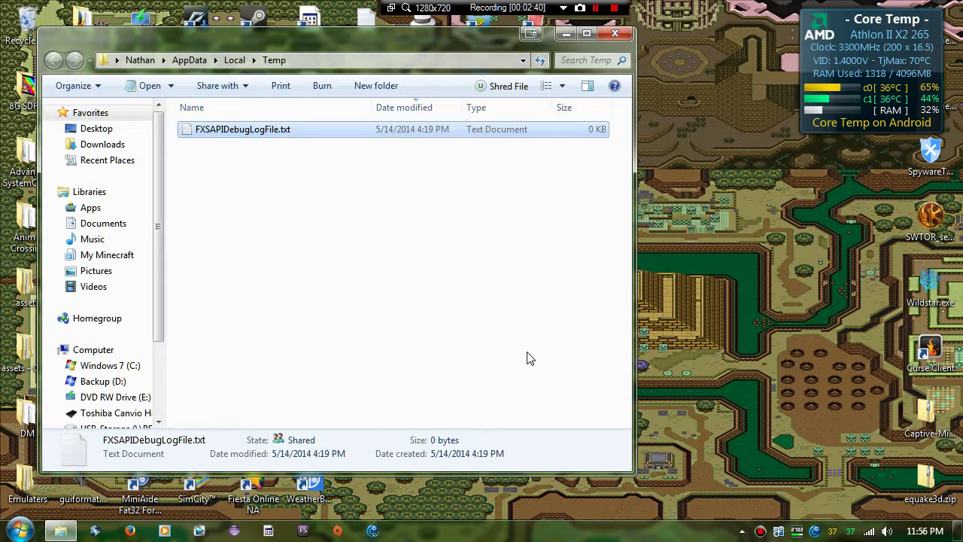
left_click(242, 65)
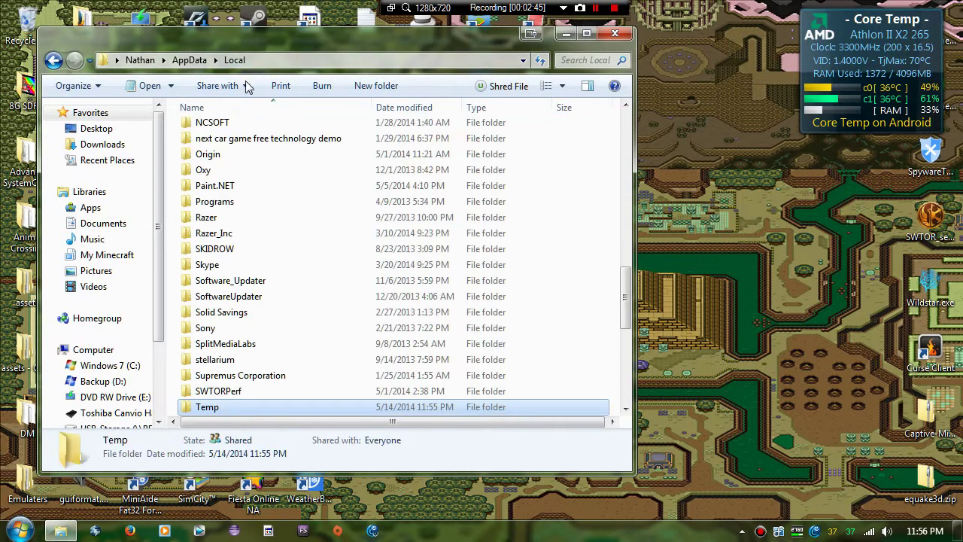
right_click(211, 416)
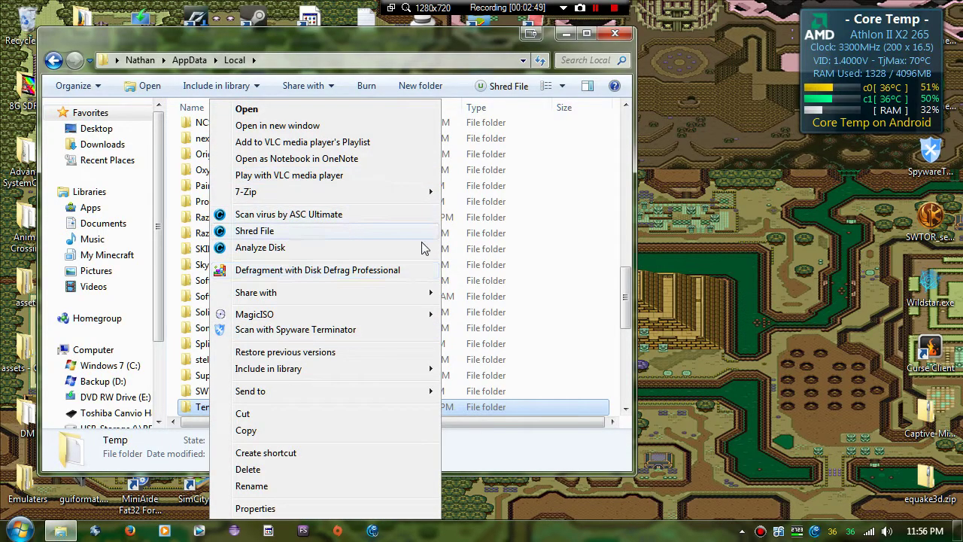
left_click(524, 413)
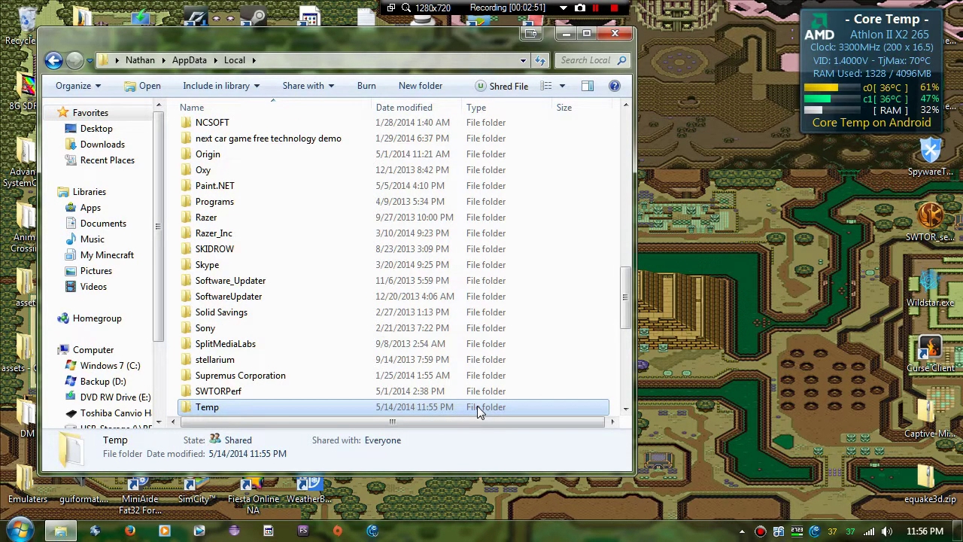
right_click(444, 531)
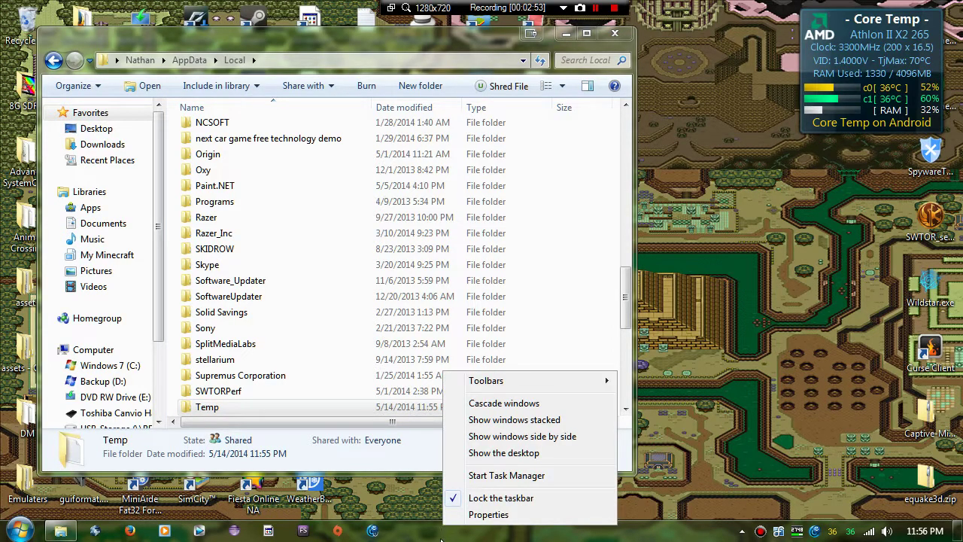
Step: Start Task Manager from the taskbar and scroll through its list of running processes
left_click(496, 474)
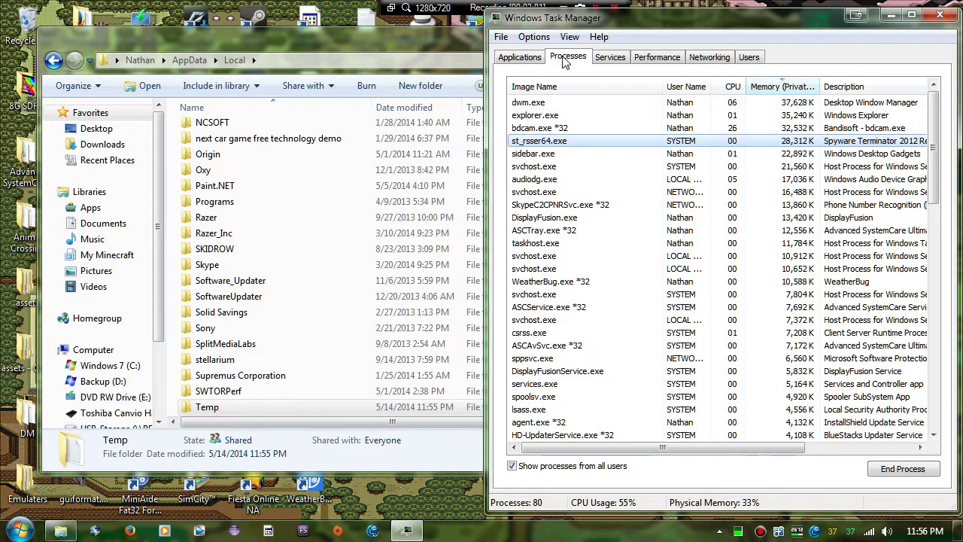
scroll(534, 183, "down", 1)
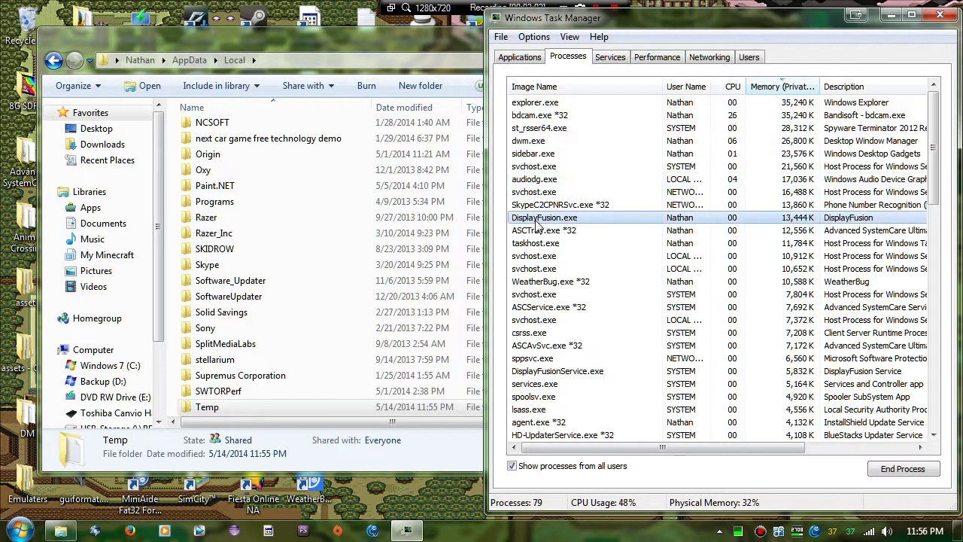
scroll(534, 183, "down", 1)
scroll(534, 183, "down", 3)
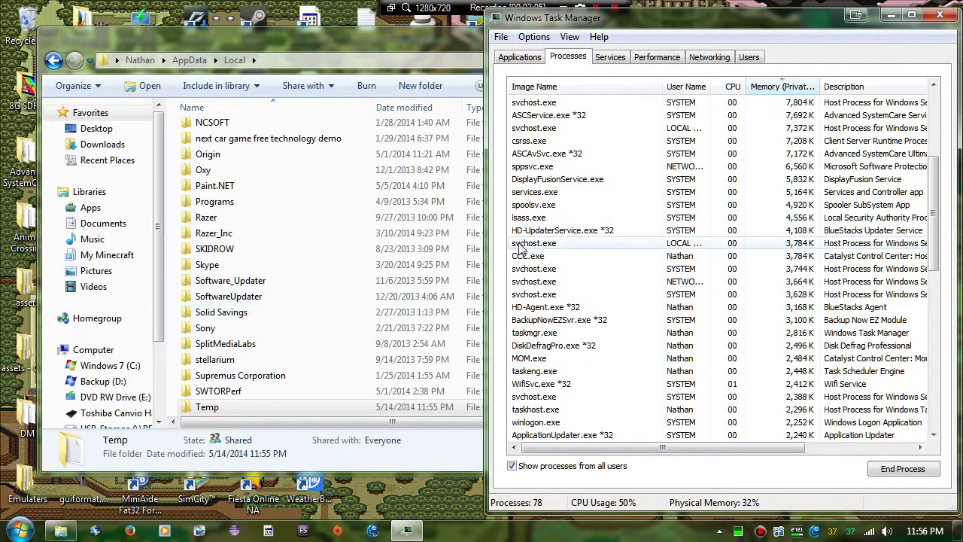
scroll(519, 250, "down", 3)
scroll(519, 250, "down", 5)
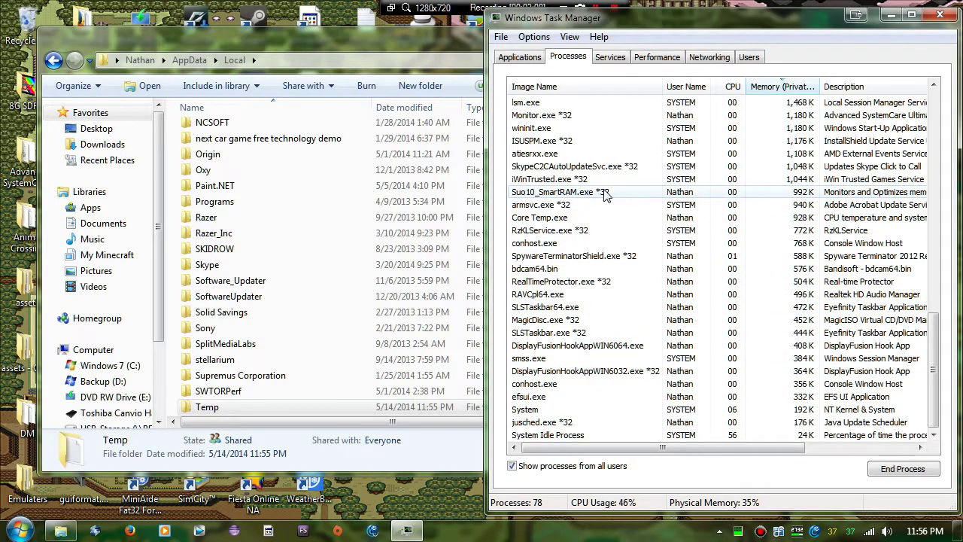
scroll(594, 241, "up", 8)
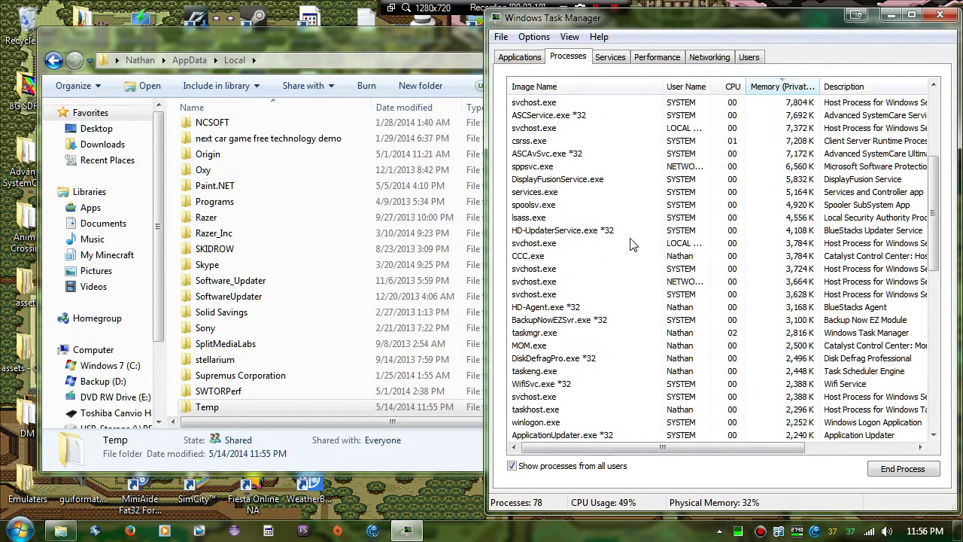
scroll(629, 265, "up", 9)
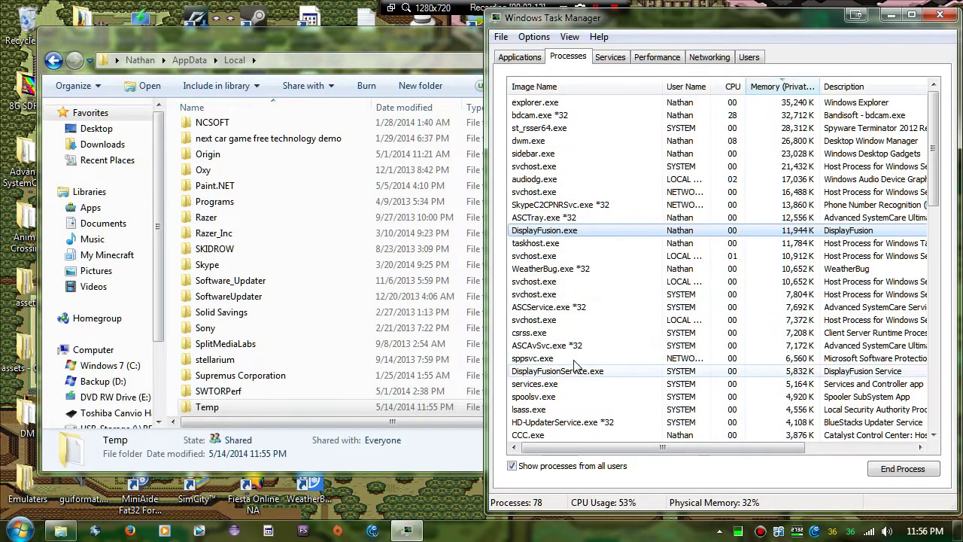
Step: Check the ASCAvSvc.exe process options without ending it, then return to Explorer
right_click(550, 348)
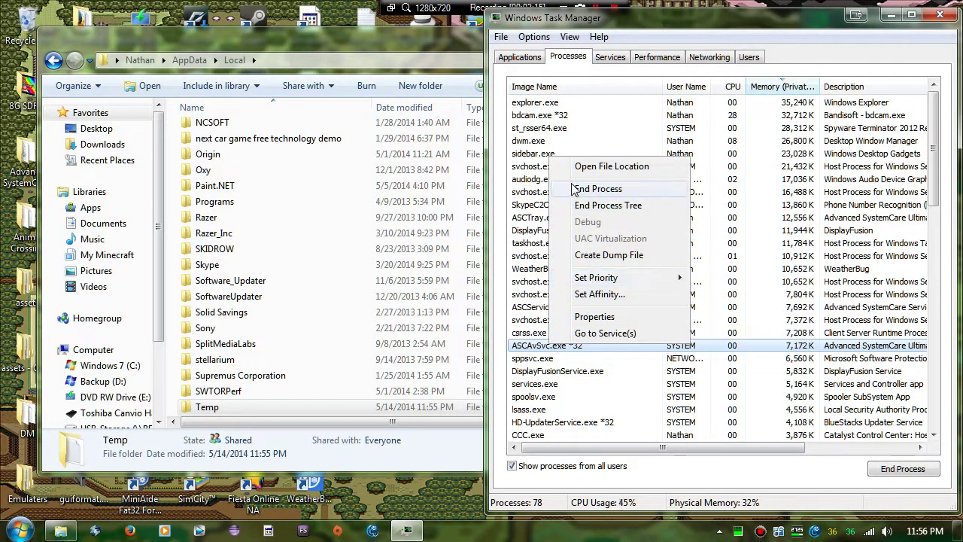
left_click(539, 360)
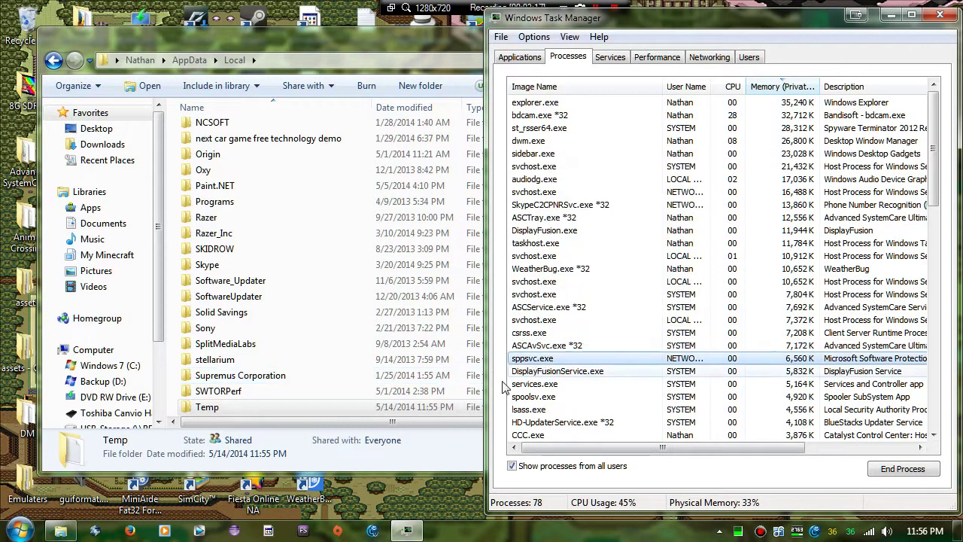
left_click(285, 411)
scroll(293, 408, "down", 5)
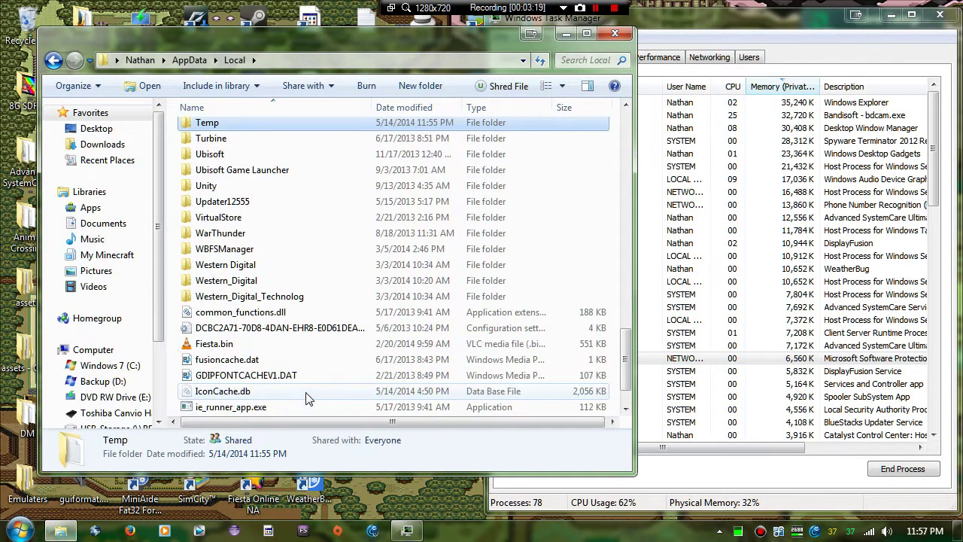
Step: Open Temp from the Local listing, see only FXSAPIDebugLogFile.txt left, and minimize Explorer
scroll(307, 395, "down", 1)
scroll(301, 361, "up", 1)
scroll(285, 316, "up", 5)
scroll(244, 316, "down", 2)
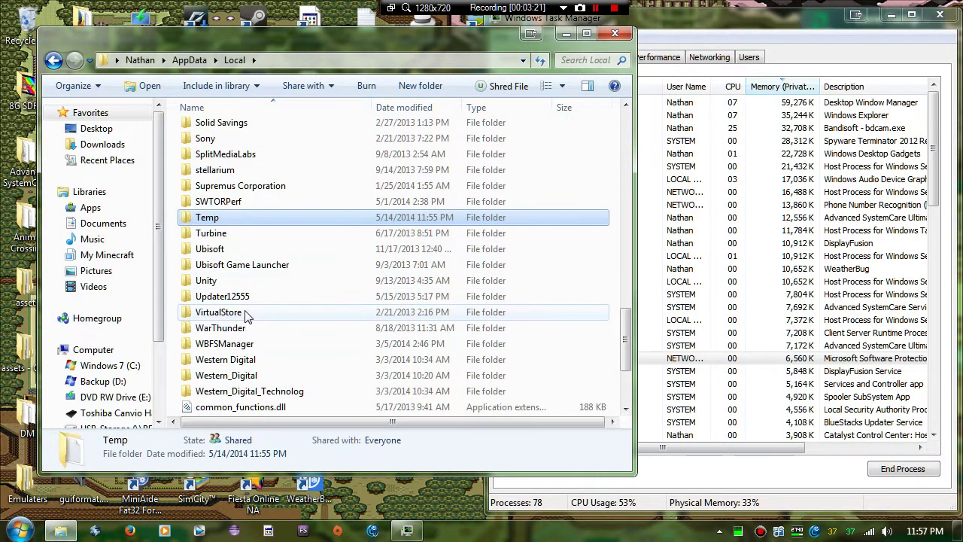
scroll(218, 222, "down", 1)
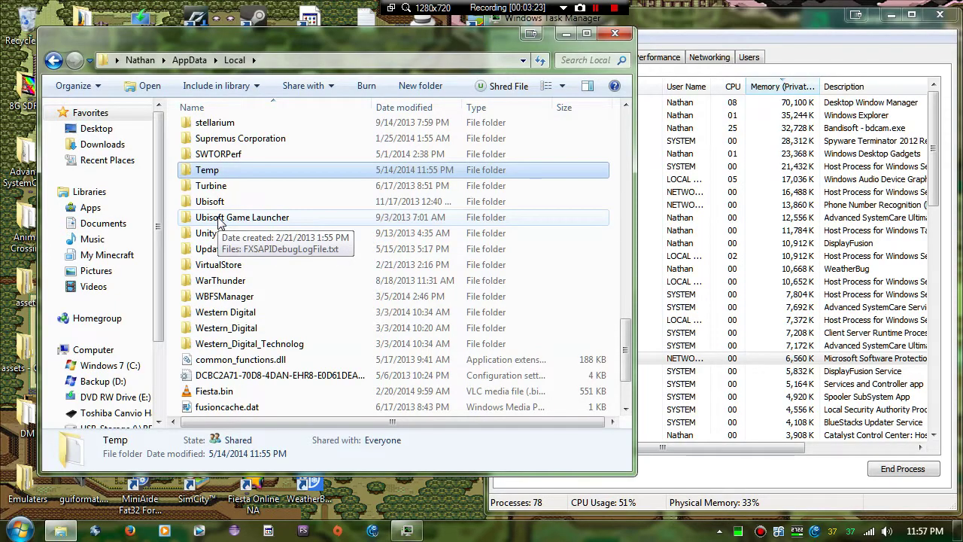
scroll(222, 225, "down", 1)
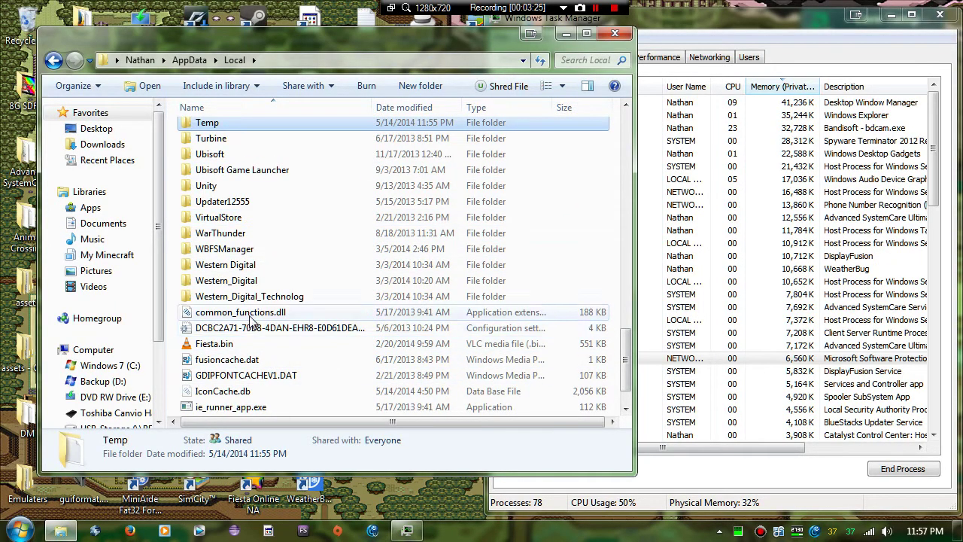
scroll(253, 350, "down", 1)
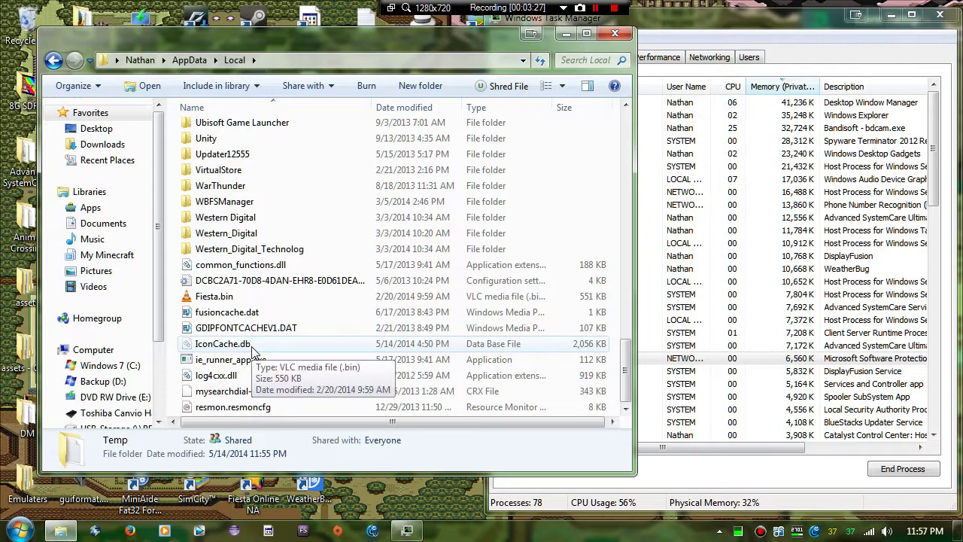
scroll(252, 351, "up", 5)
scroll(253, 352, "up", 1)
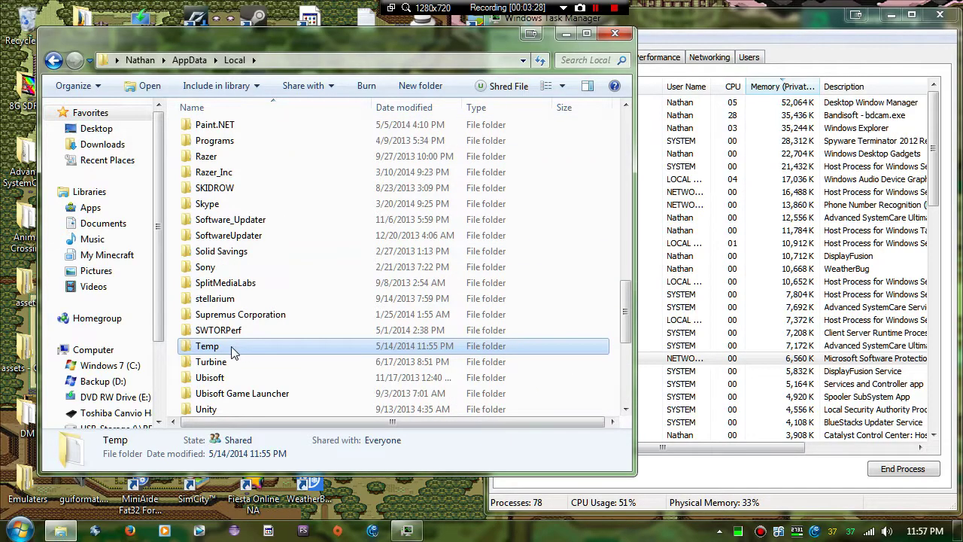
double_click(232, 350)
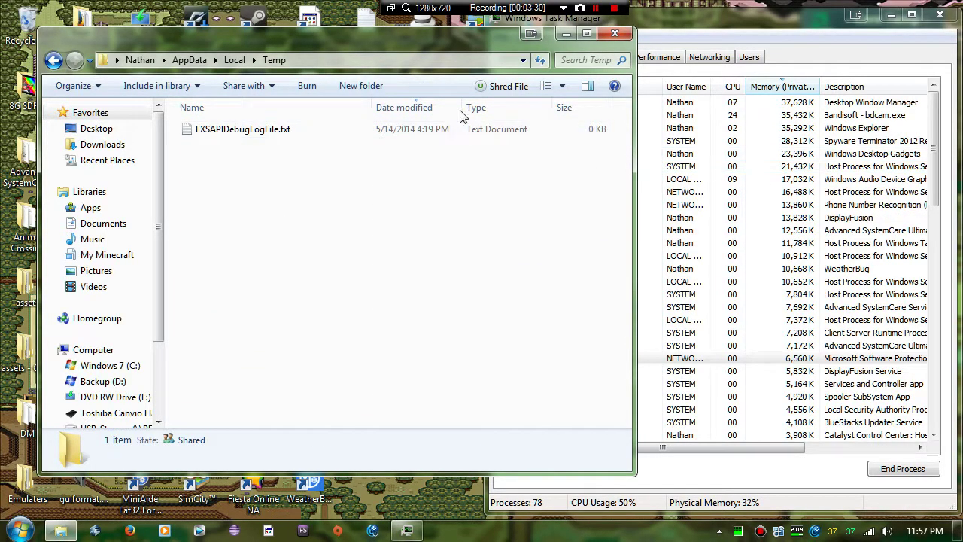
left_click(566, 35)
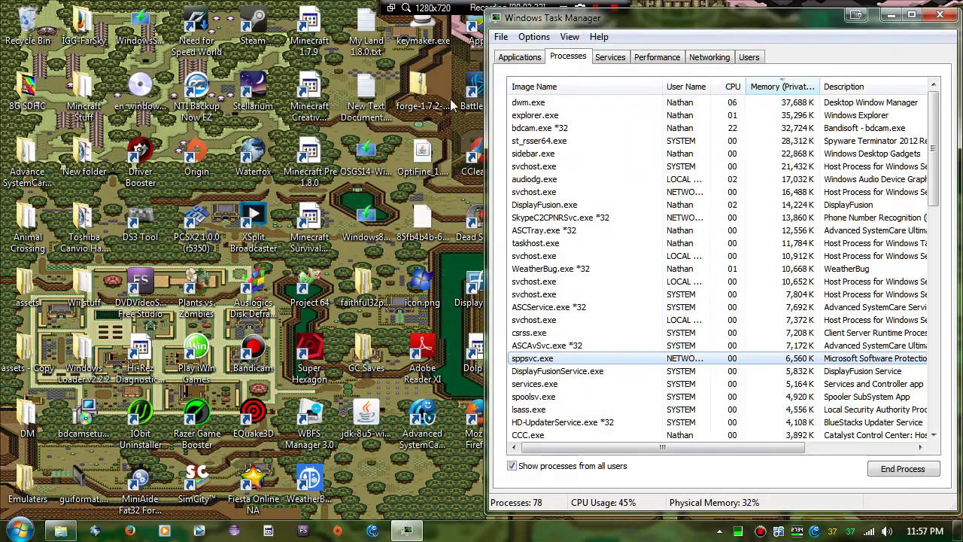
Step: Open the desktop Recycle Bin, permanently delete all its items, close it, and minimize Task Manager
right_click(23, 29)
left_click(58, 34)
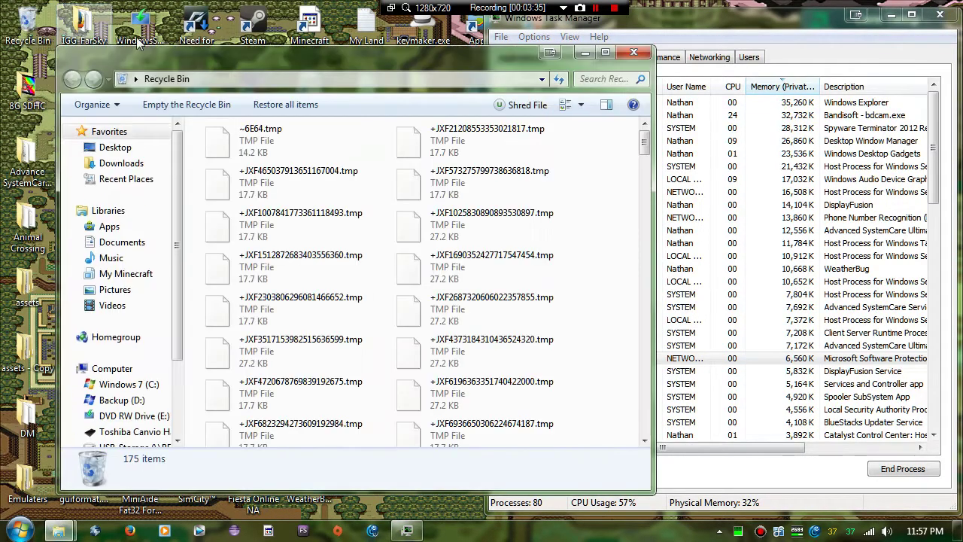
left_click(186, 105)
left_click(553, 279)
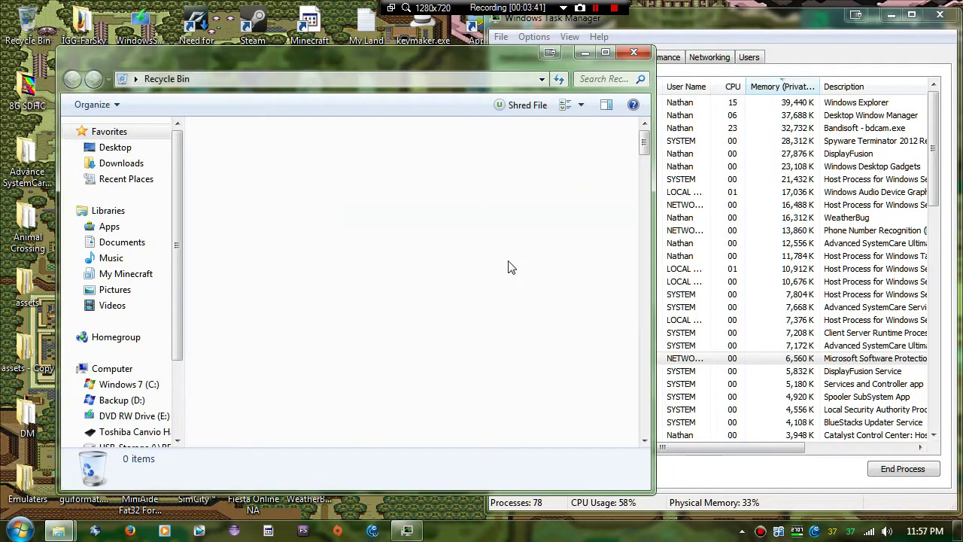
left_click(634, 53)
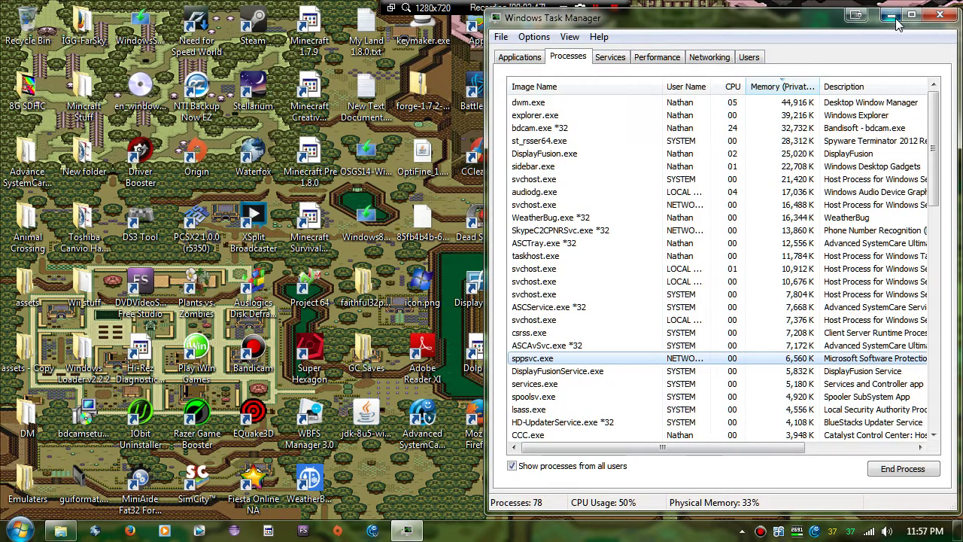
left_click(893, 18)
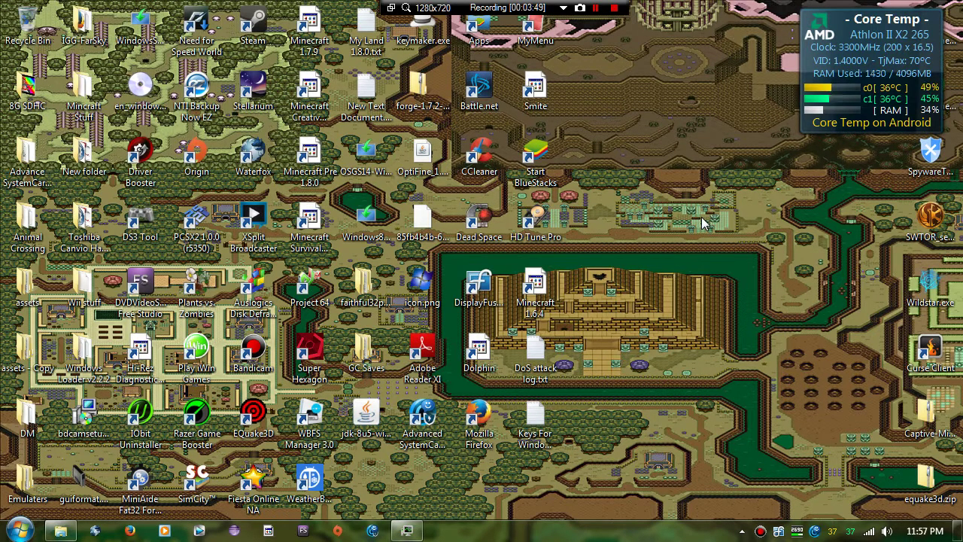